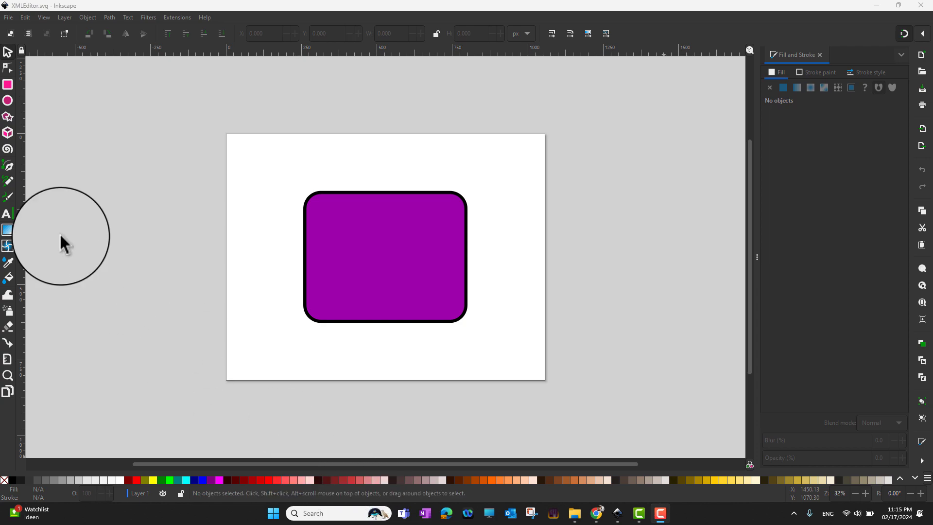
Open the XML Editor and select the purple rounded rectangle on the page to load its node
{"action": "left_click", "coordinate": [28, 17]}
{"action": "mouse_move", "coordinate": [87, 127]}
{"action": "left_click", "coordinate": [23, 17]}
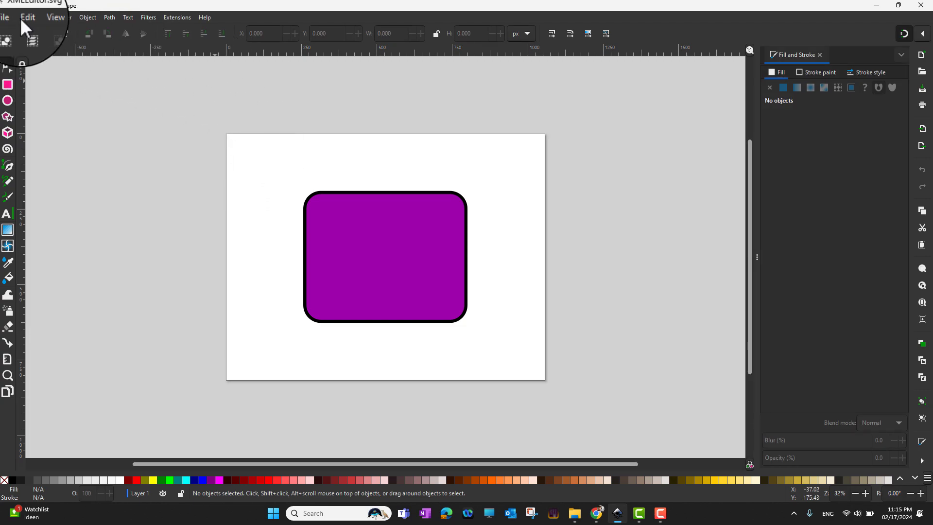
{"action": "left_click", "coordinate": [22, 17]}
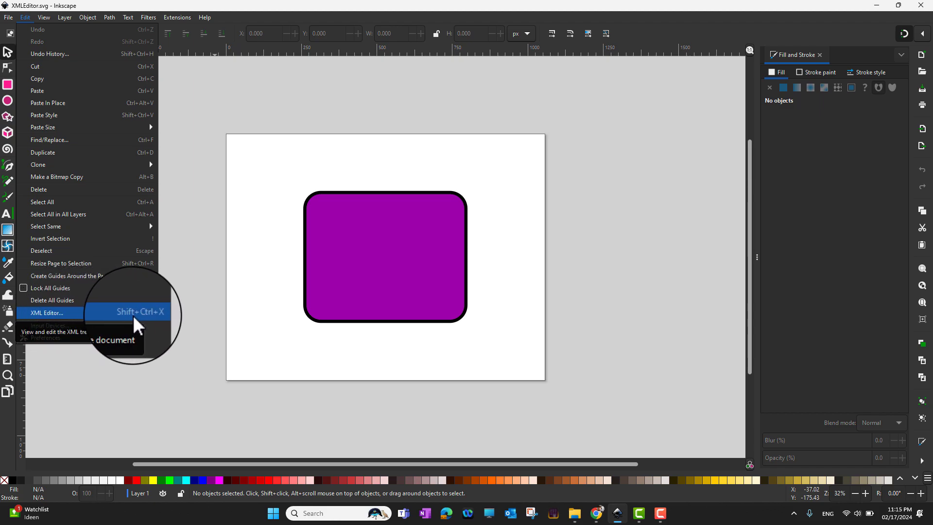
{"action": "left_click", "coordinate": [675, 435]}
{"action": "left_click", "coordinate": [922, 460]}
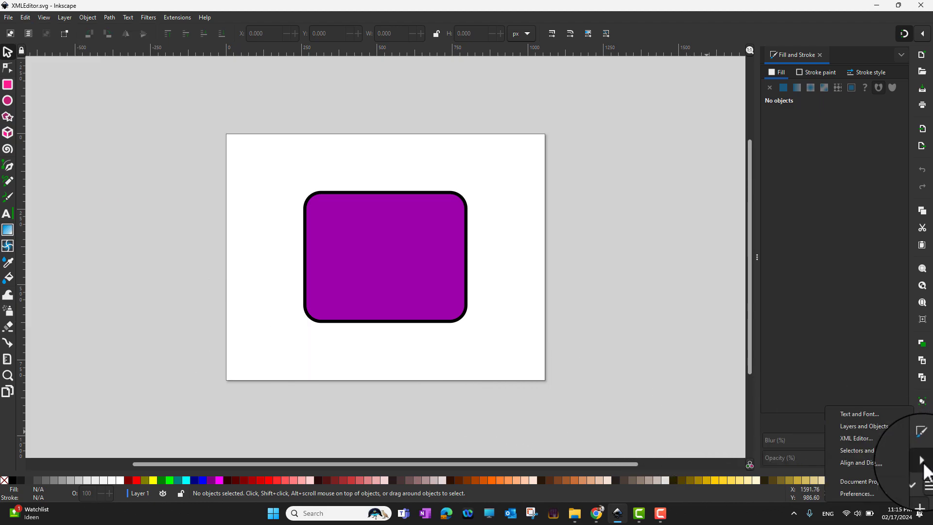
{"action": "left_click", "coordinate": [864, 437]}
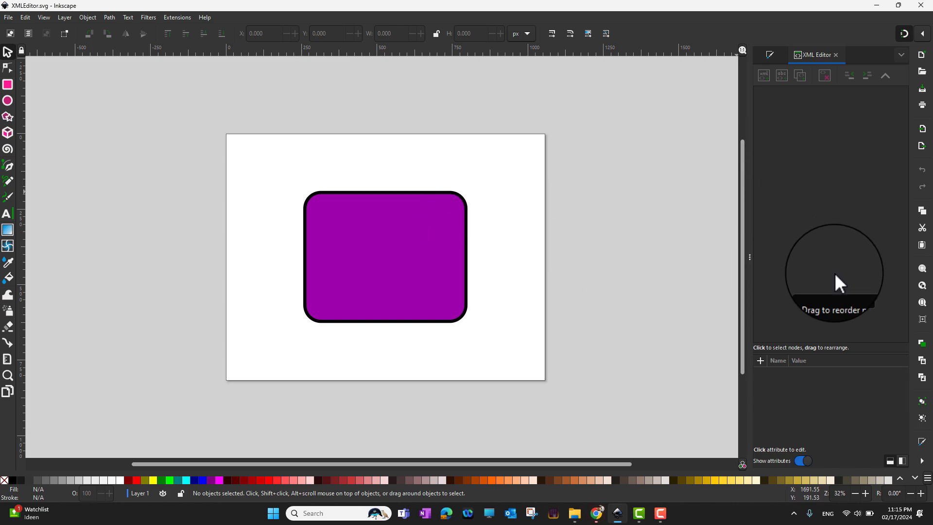
{"action": "left_click", "coordinate": [363, 275]}
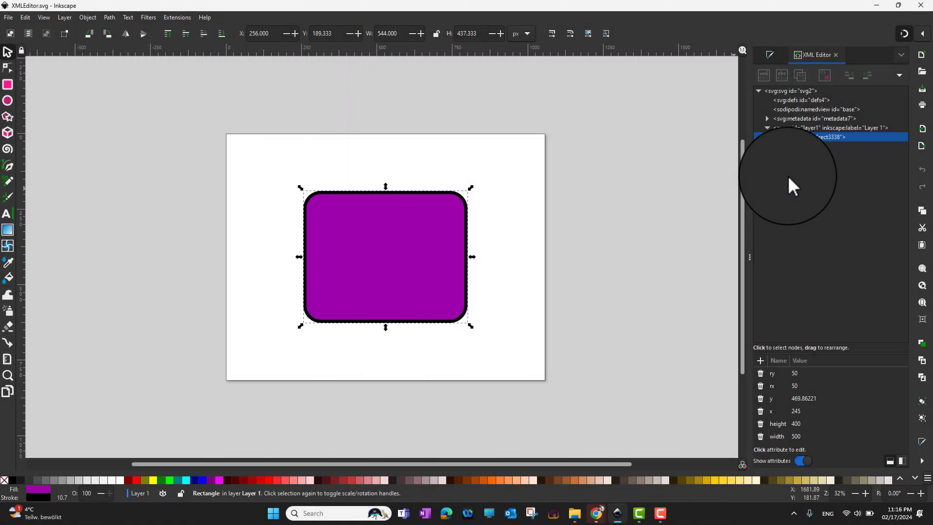
Set the selected rectangle's height attribute to 200 in the XML Editor
{"action": "left_click", "coordinate": [788, 399]}
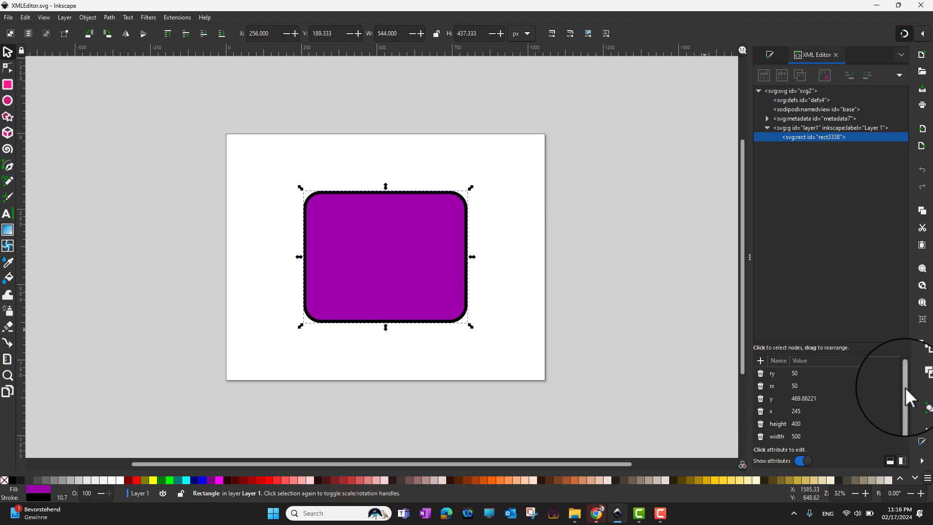
{"action": "scroll", "coordinate": [909, 403], "scroll_direction": "down", "scroll_amount": 2}
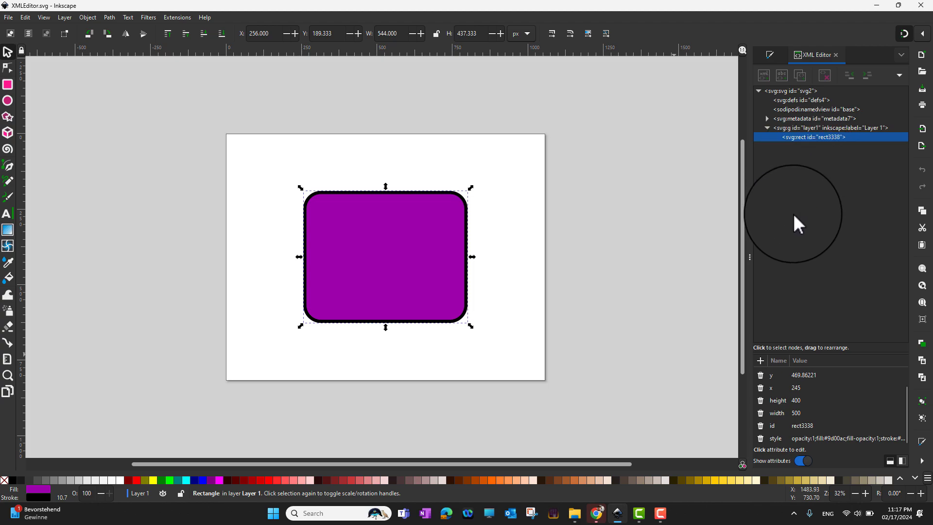
{"action": "left_click", "coordinate": [798, 402]}
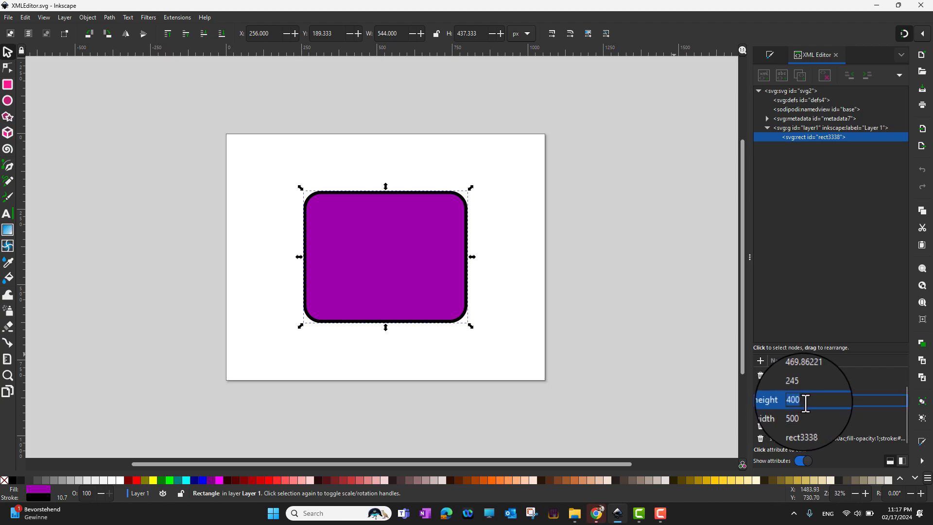
{"action": "left_click", "coordinate": [808, 403]}
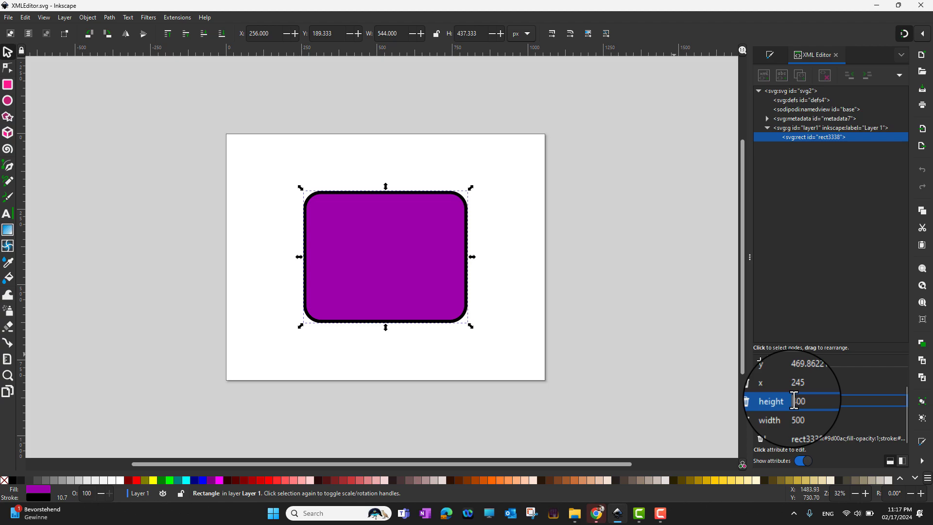
{"action": "left_click_drag", "start_coordinate": [794, 400], "coordinate": [791, 399]}
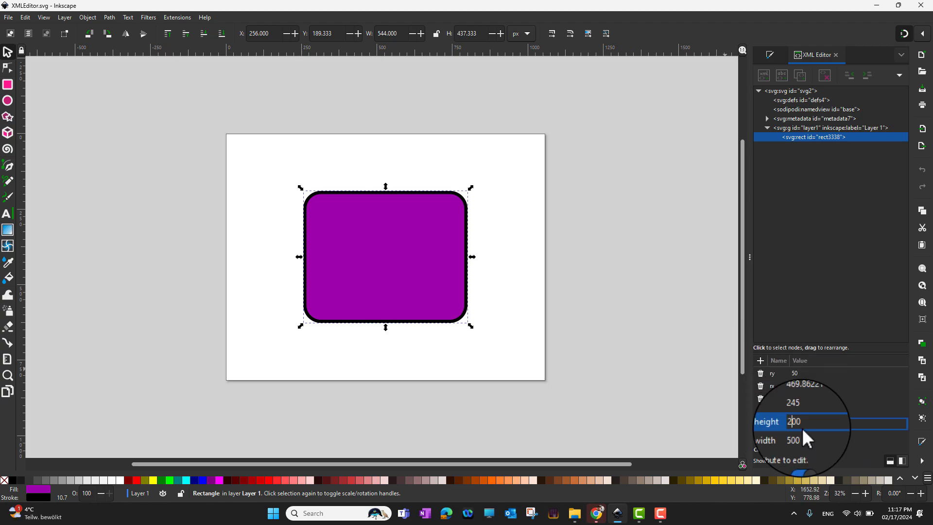
{"action": "key", "text": "Return"}
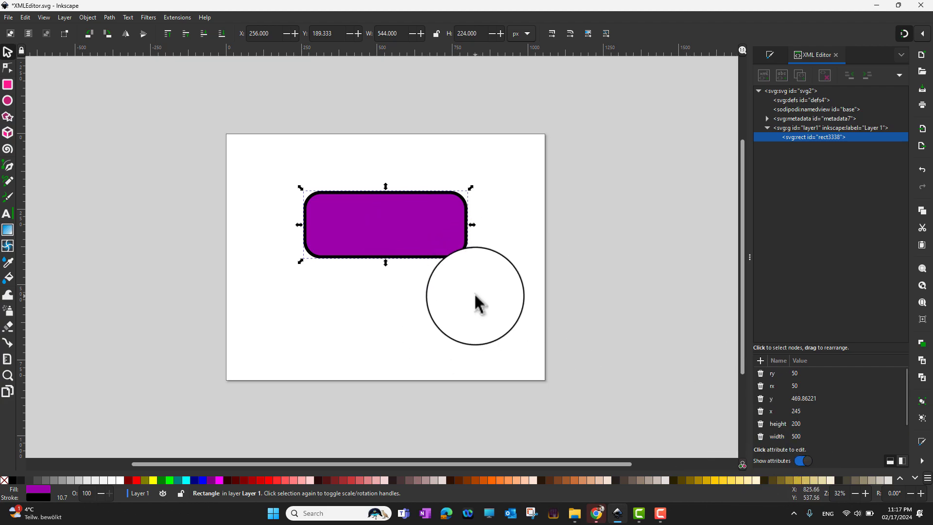
Delete the ry and rx attributes from the rectangle's node to square off its corners
{"action": "left_click", "coordinate": [900, 389]}
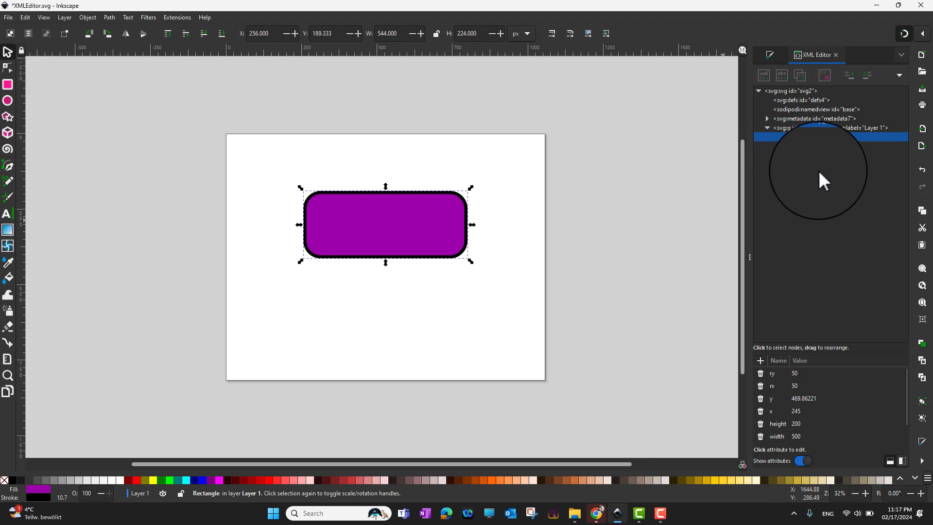
{"action": "left_click", "coordinate": [771, 128]}
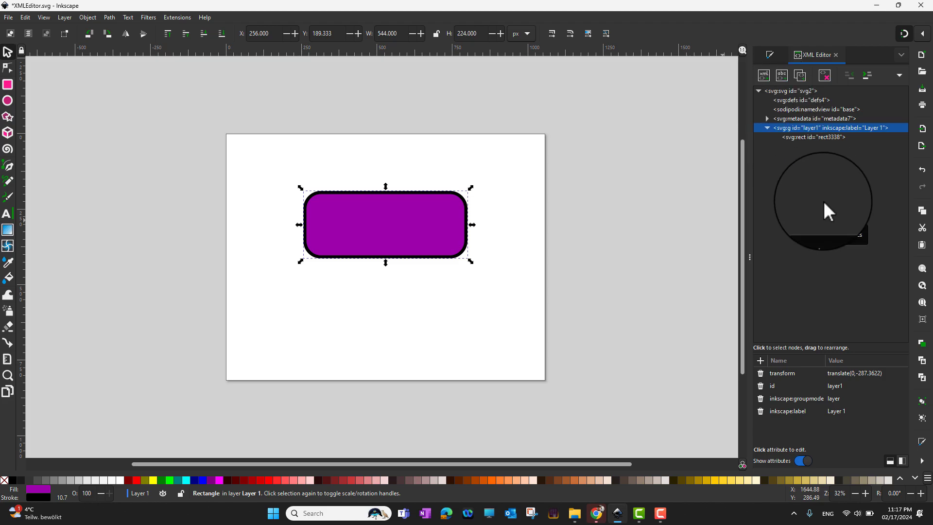
{"action": "left_click", "coordinate": [420, 217]}
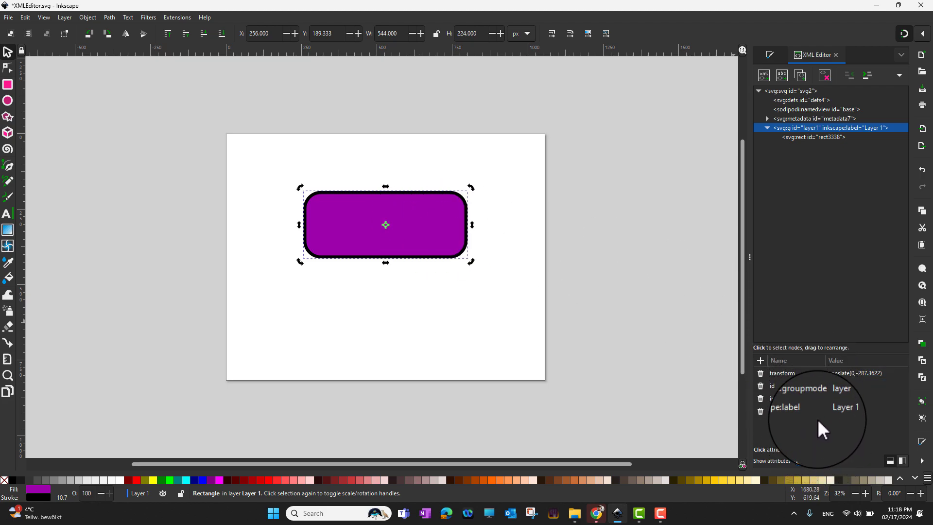
{"action": "left_click", "coordinate": [805, 137]}
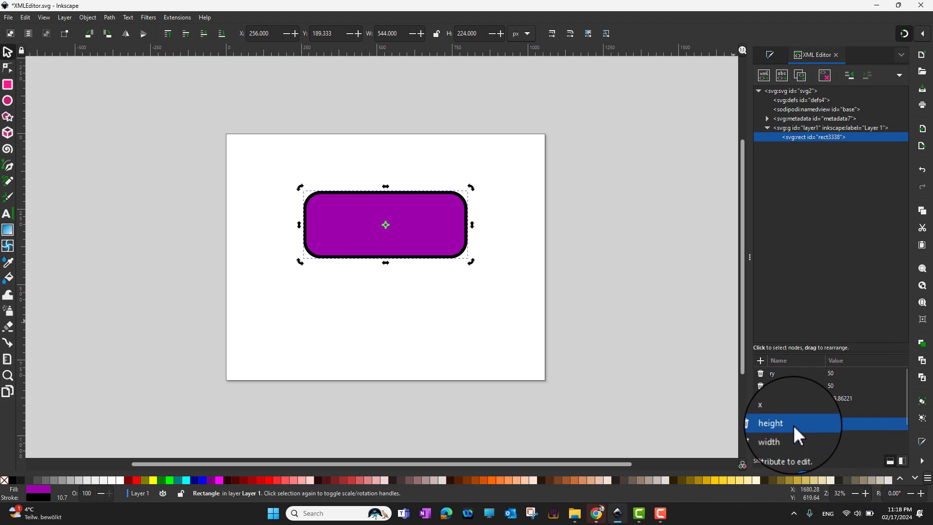
{"action": "left_click", "coordinate": [761, 374]}
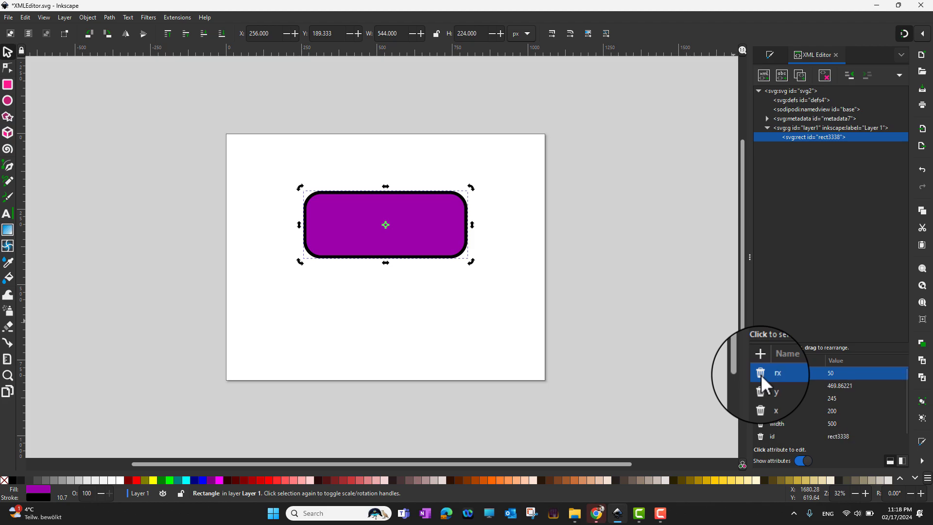
{"action": "left_click", "coordinate": [761, 375]}
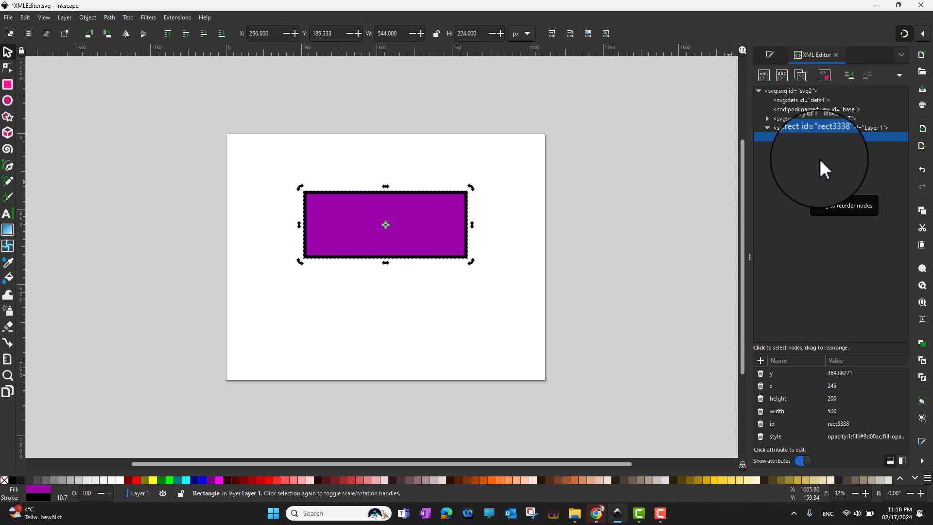
Duplicate the rectangle's node and move the copy straight down to a Y position of about 347 px
{"action": "left_click", "coordinate": [800, 77]}
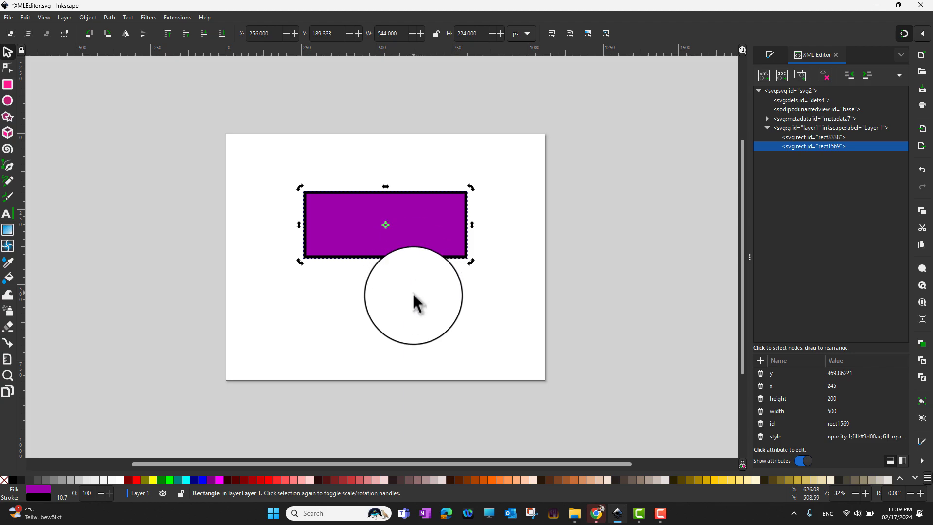
{"action": "left_click", "coordinate": [403, 231]}
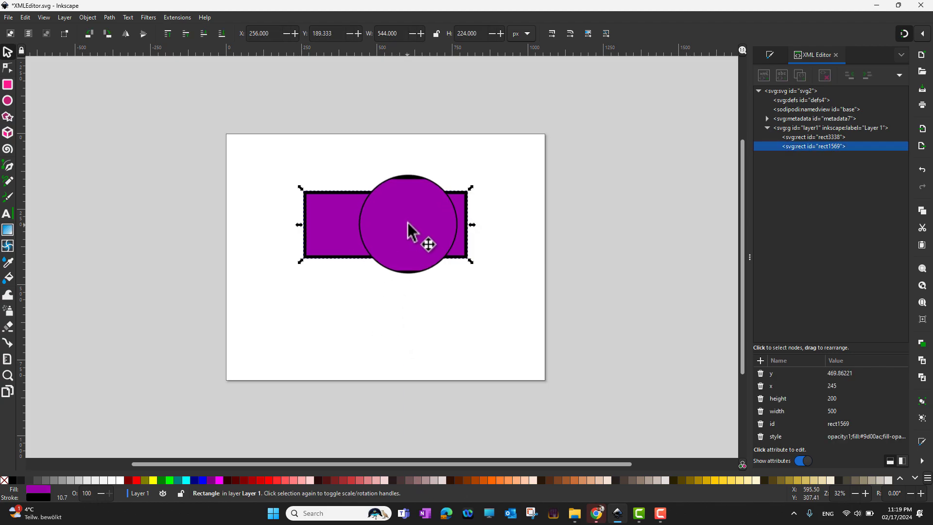
{"action": "left_click_drag", "start_coordinate": [407, 233], "coordinate": [412, 281]}
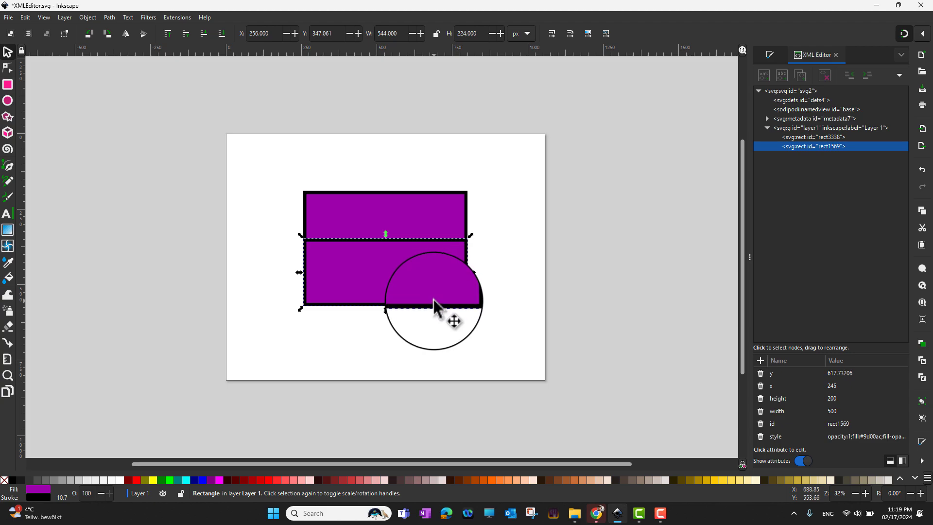
Lower the original rectangle's node, rect3338, by one place in the XML tree so it stacks above its copy
{"action": "left_click", "coordinate": [902, 72]}
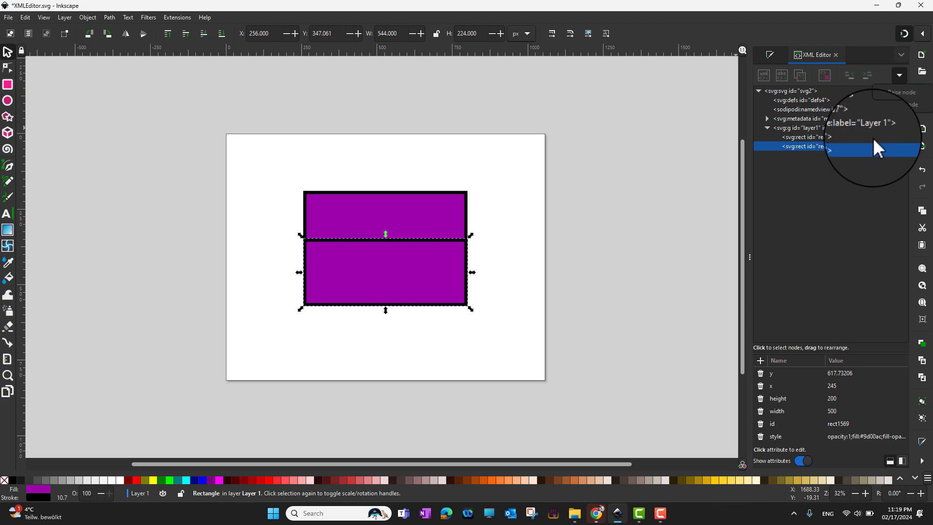
{"action": "left_click", "coordinate": [821, 138]}
{"action": "left_click", "coordinate": [822, 138]}
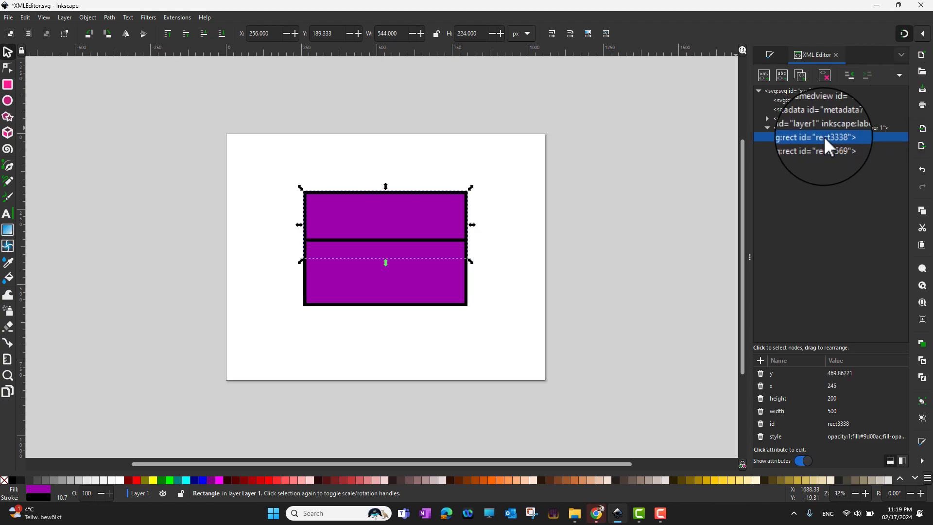
{"action": "left_click", "coordinate": [899, 74]}
{"action": "left_click", "coordinate": [903, 106]}
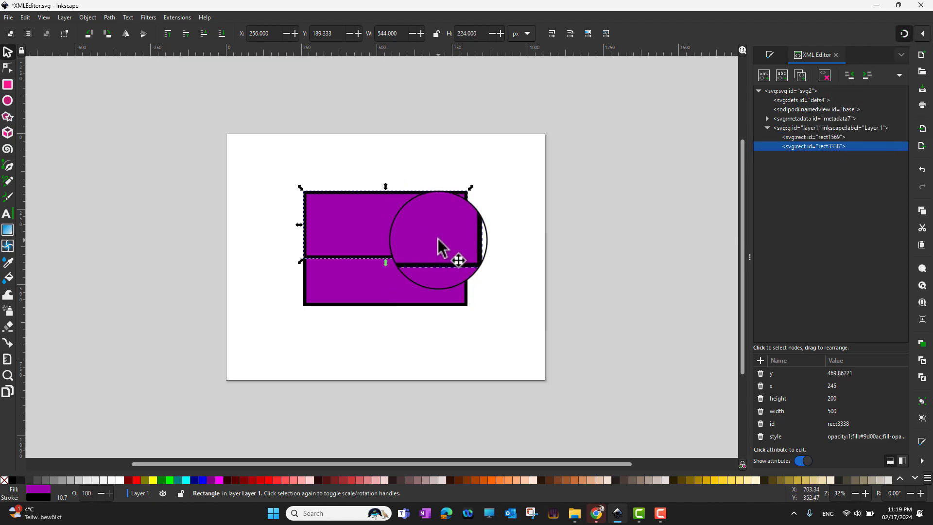
Select the lower rectangle and switch the display of its node attributes off and back on
{"action": "left_click", "coordinate": [455, 278]}
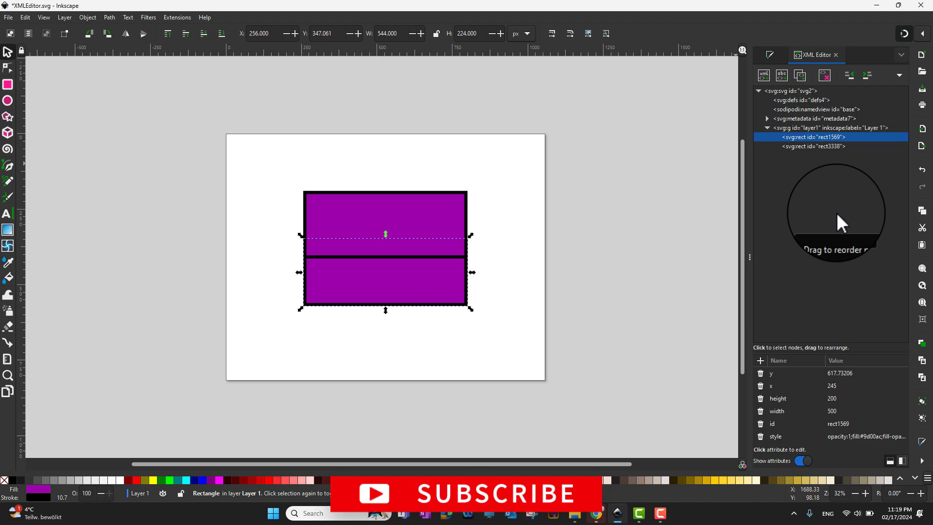
{"action": "left_click", "coordinate": [767, 411]}
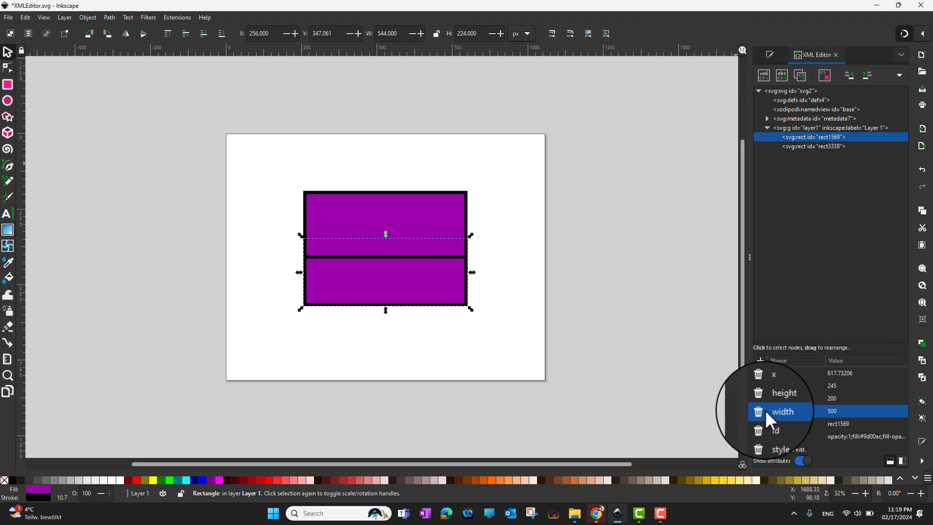
{"action": "left_click", "coordinate": [802, 459]}
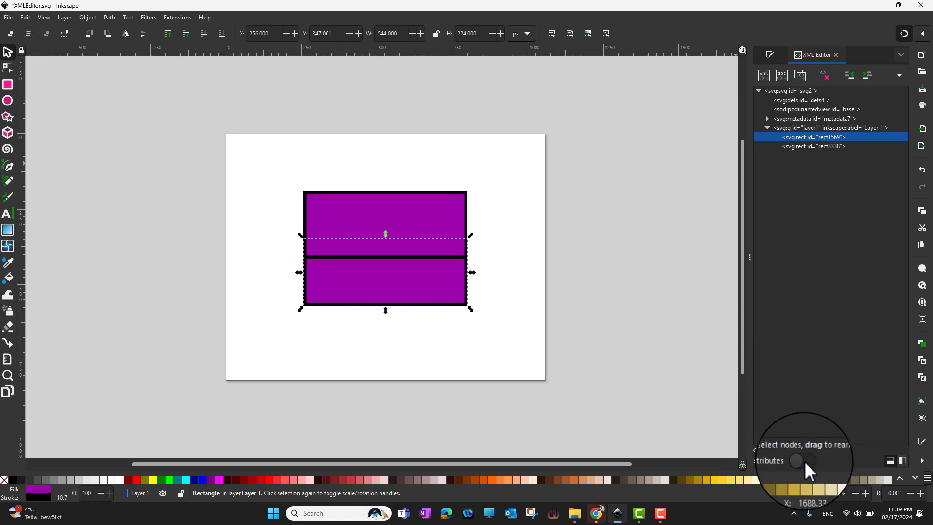
{"action": "left_click", "coordinate": [804, 461]}
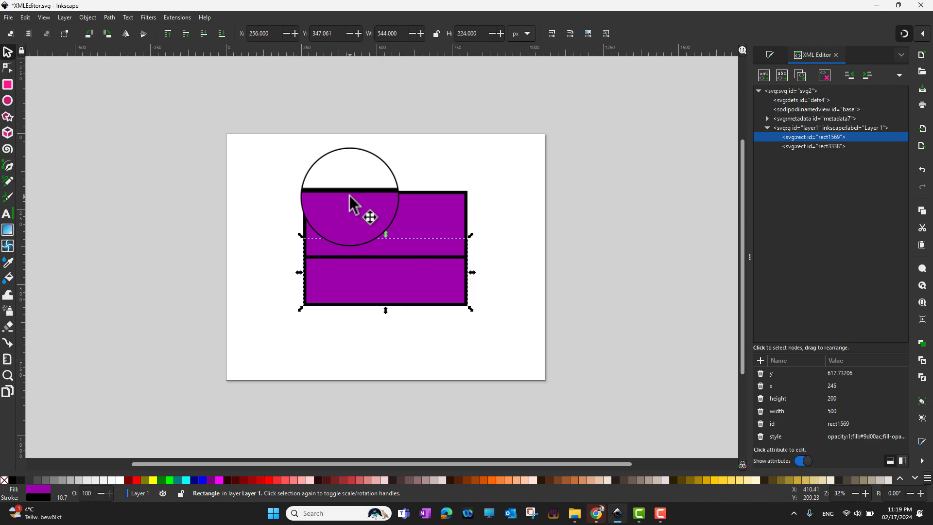
{"action": "left_click", "coordinate": [795, 401]}
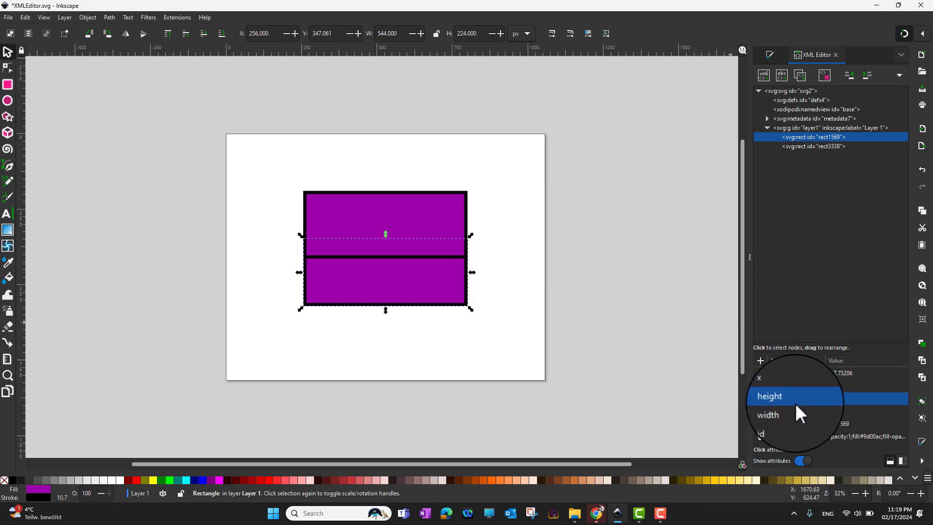